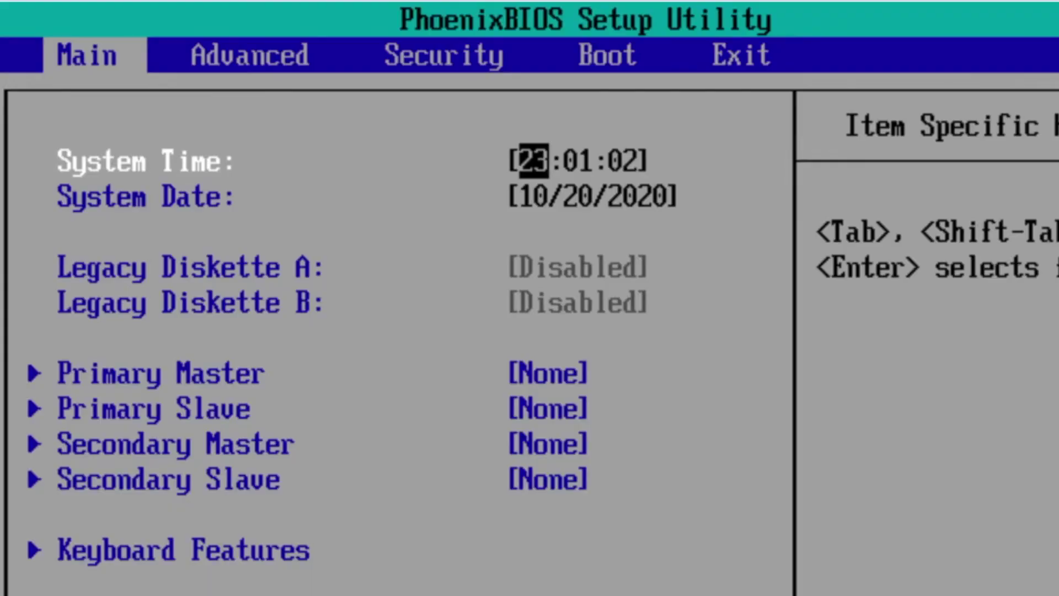
- Check that CD-ROM Drive leads the PhoenixBIOS boot order, then save and exit with F10
left_click(958, 381)
key("Right")
key("Right")
key("Right")
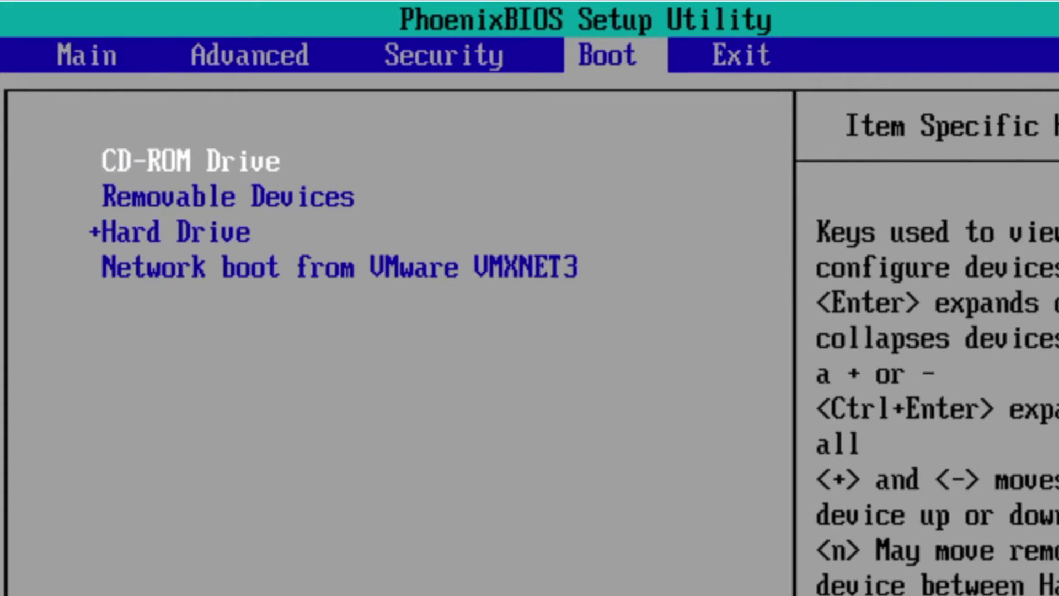
key("Down")
key("Up")
key("F10")
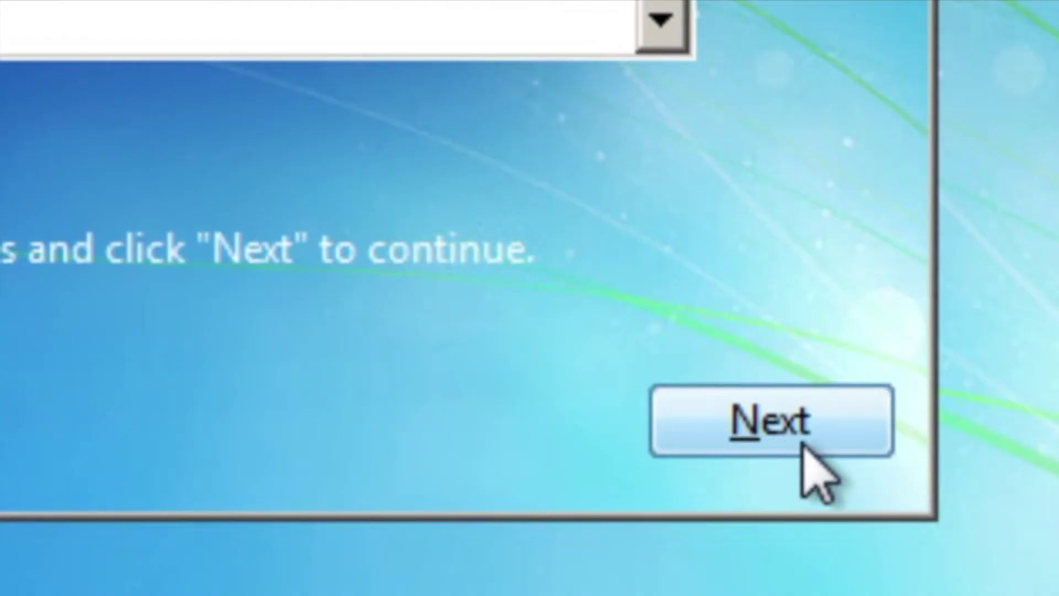
- Accept the language settings, repair the Windows 7 installation on D:, and open Command Prompt
left_click(802, 443)
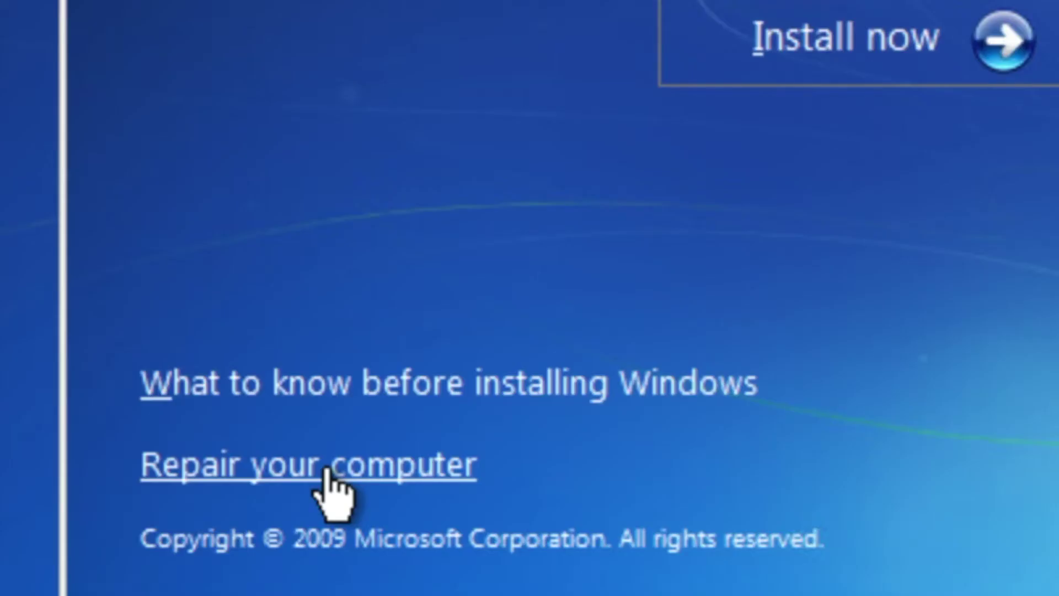
left_click(328, 470)
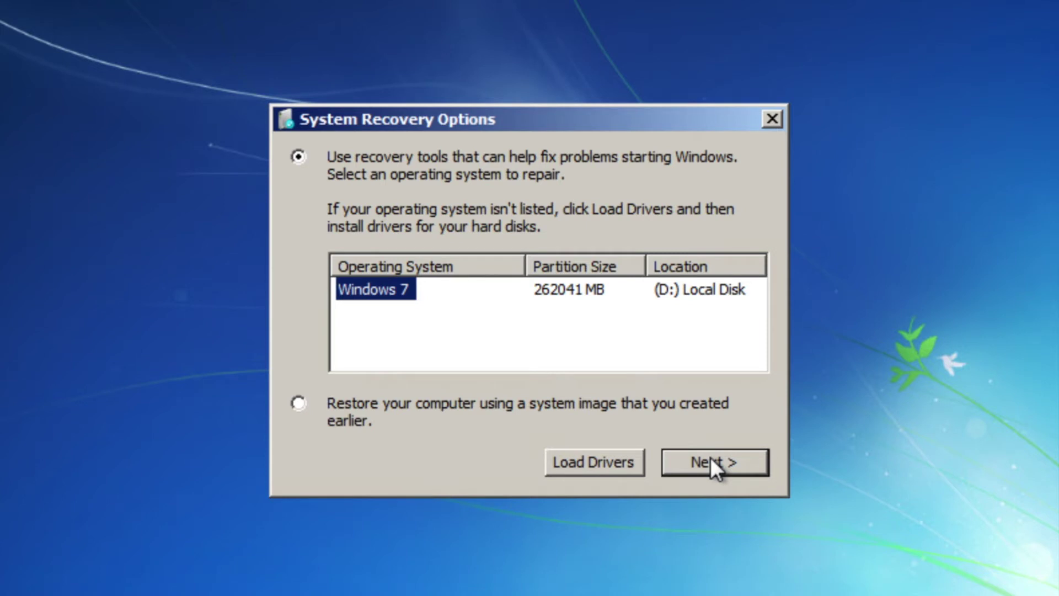
left_click(710, 456)
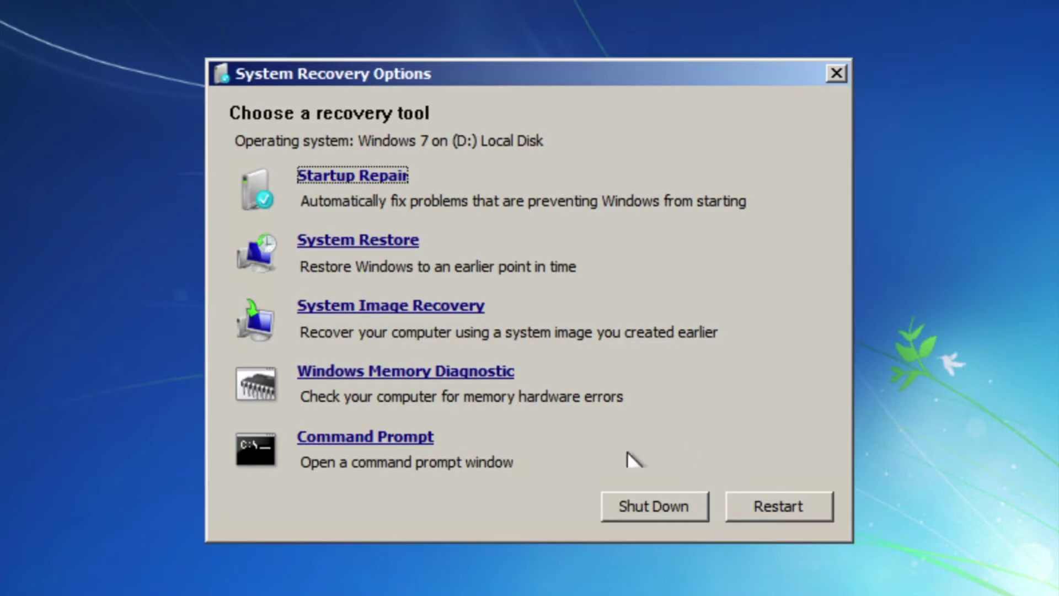
left_click(396, 441)
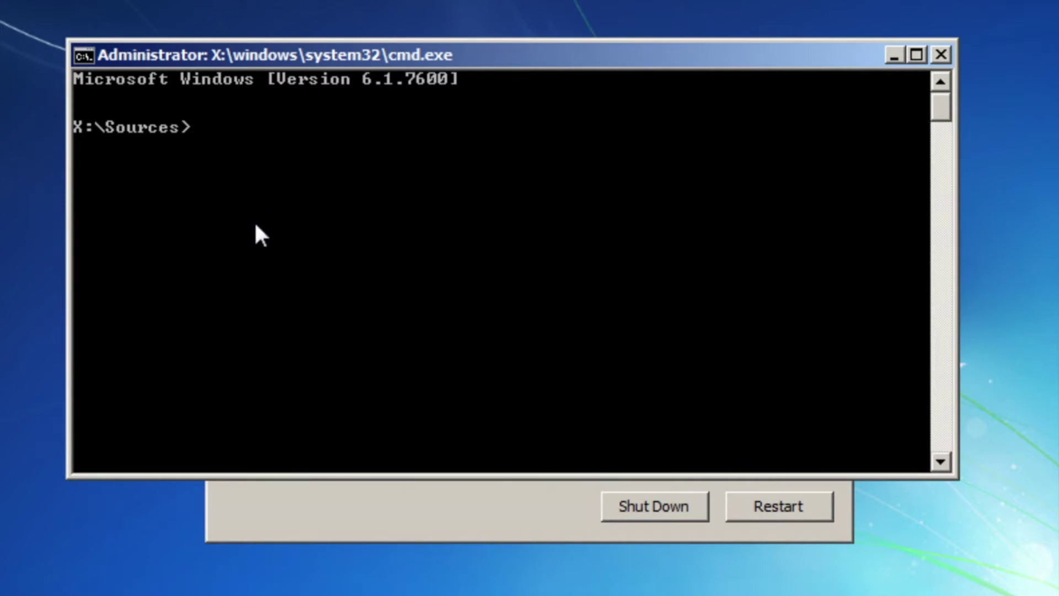
type("regedi")
type("t")
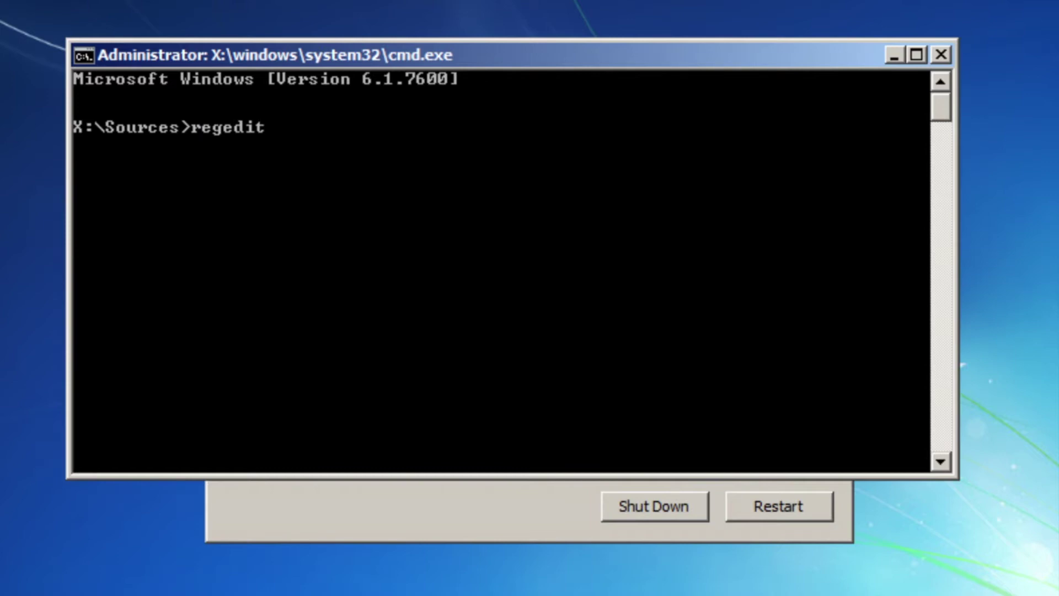
- Launch regedit from the X:\Sources prompt and select HKEY_LOCAL_MACHINE
key("Return")
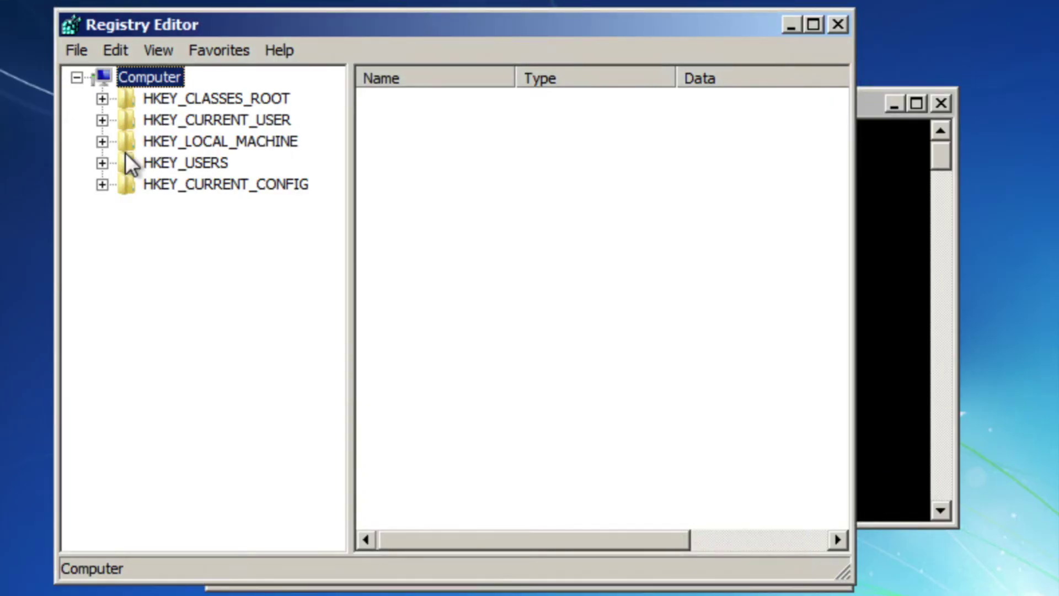
left_click(220, 142)
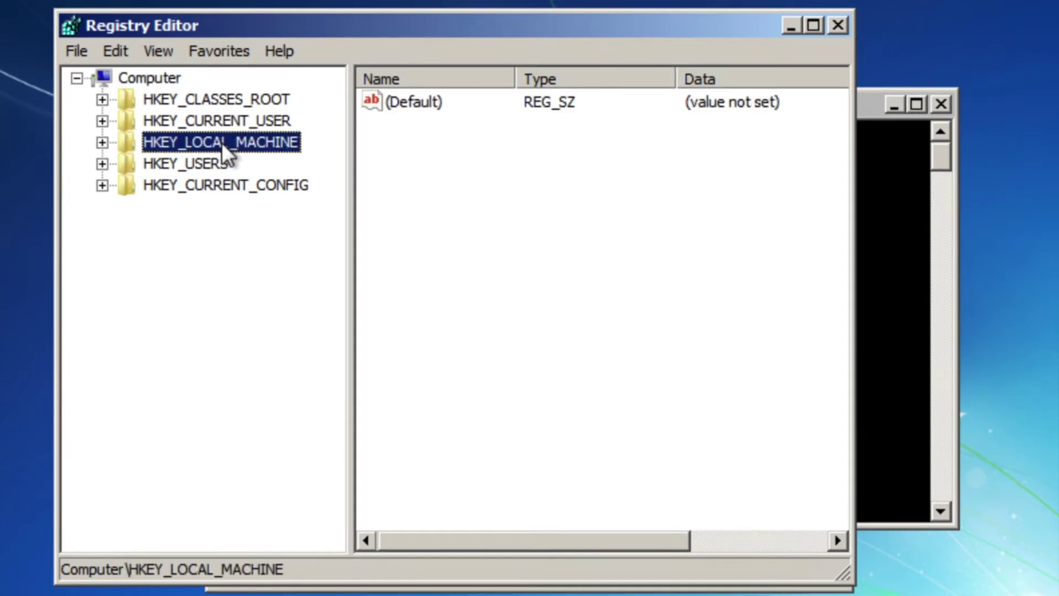
- Start File > Load Hive under HKEY_LOCAL_MACHINE and browse to the computer's drives
left_click(101, 143)
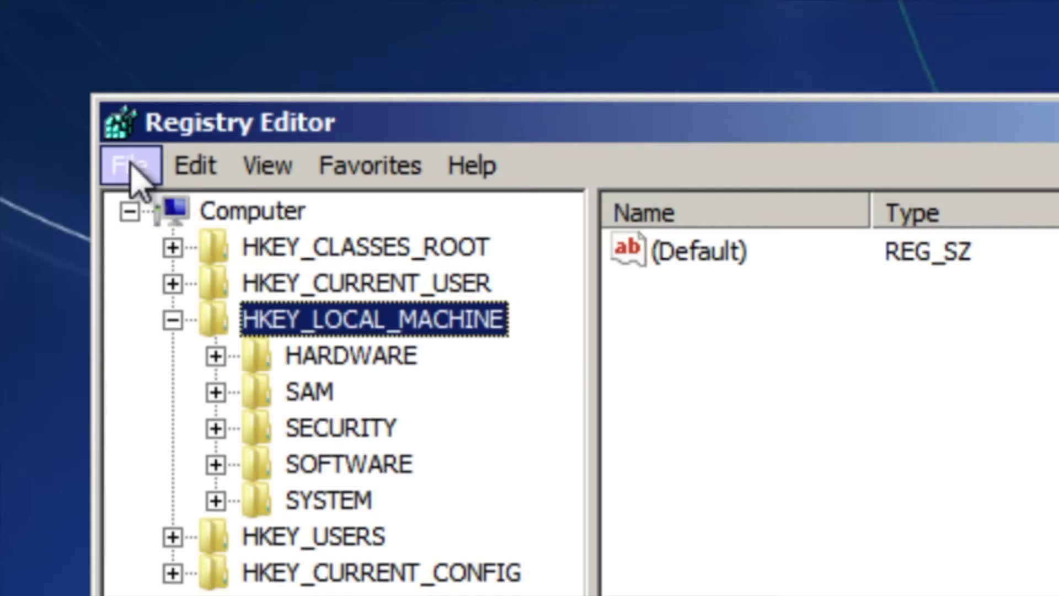
left_click(77, 51)
left_click(123, 132)
left_click(290, 70)
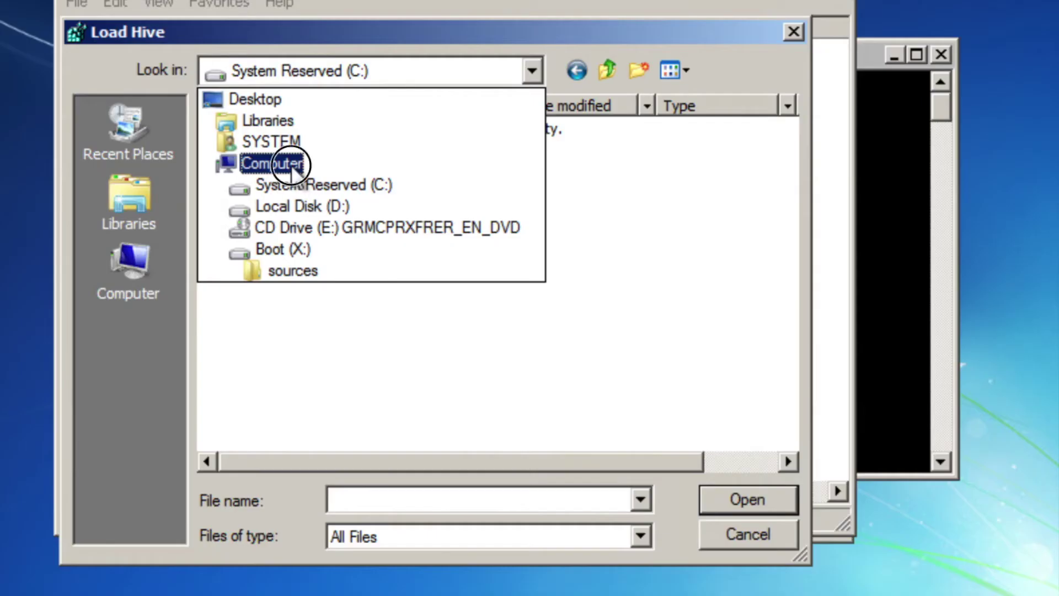
left_click(292, 165)
- Navigate to D:\Windows\System32\config and open the SYSTEM hive file
double_click(581, 165)
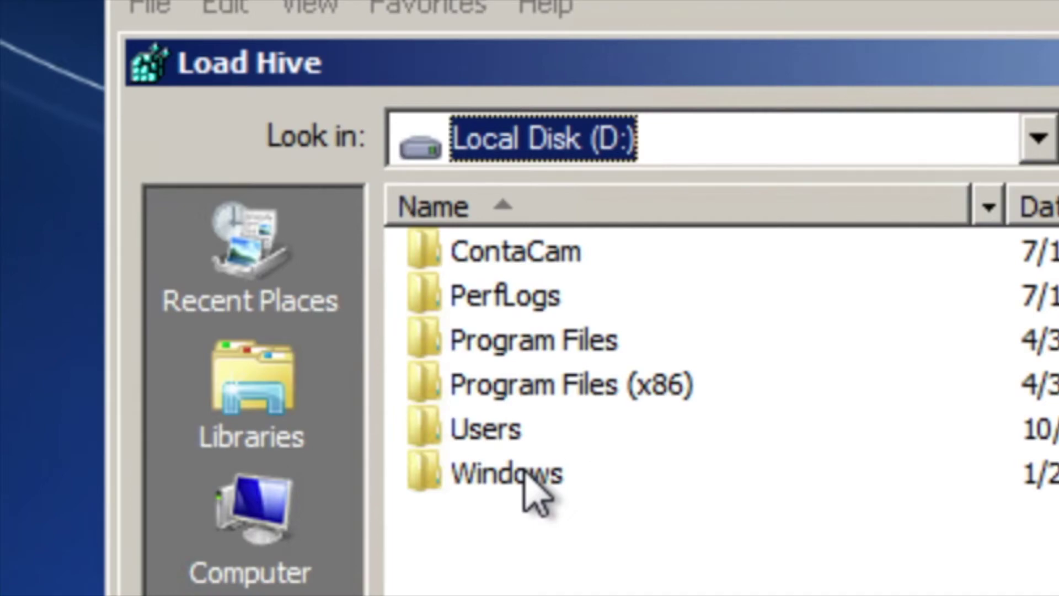
double_click(524, 471)
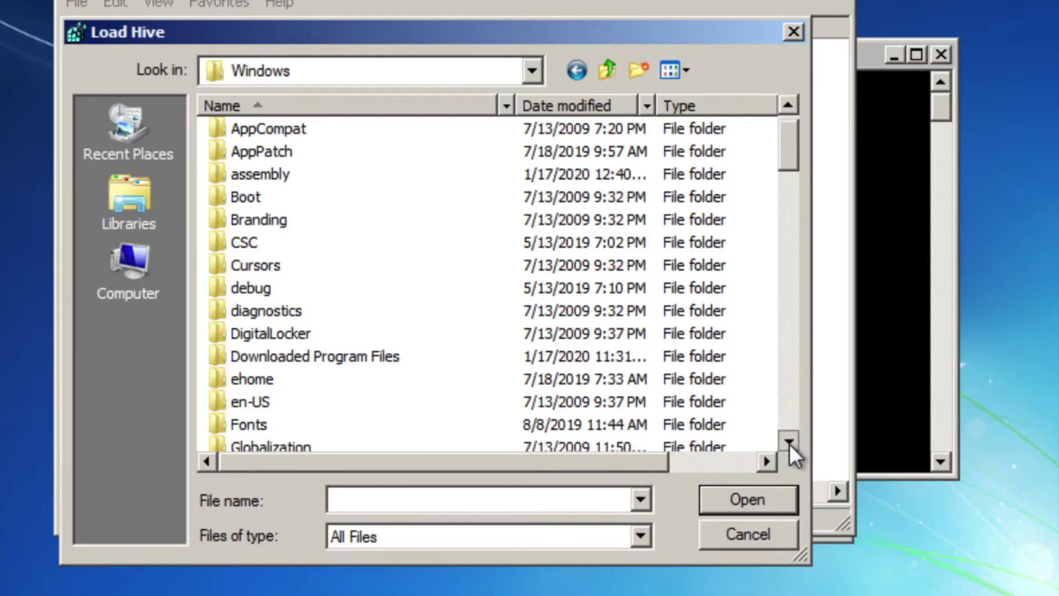
left_click(789, 444)
left_click_drag(790, 444, 790, 445)
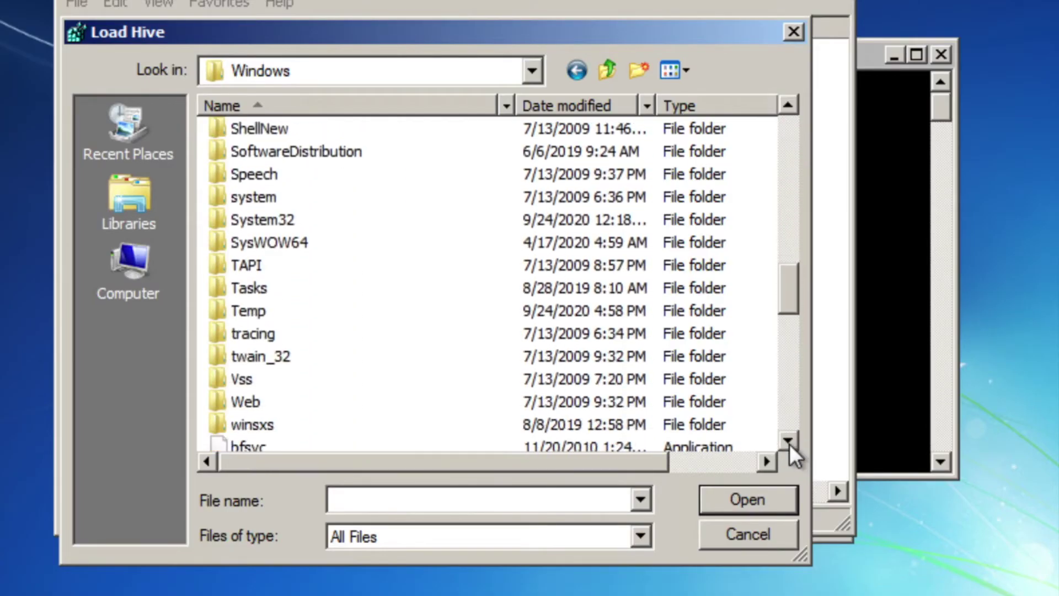
left_click(247, 212)
double_click(258, 217)
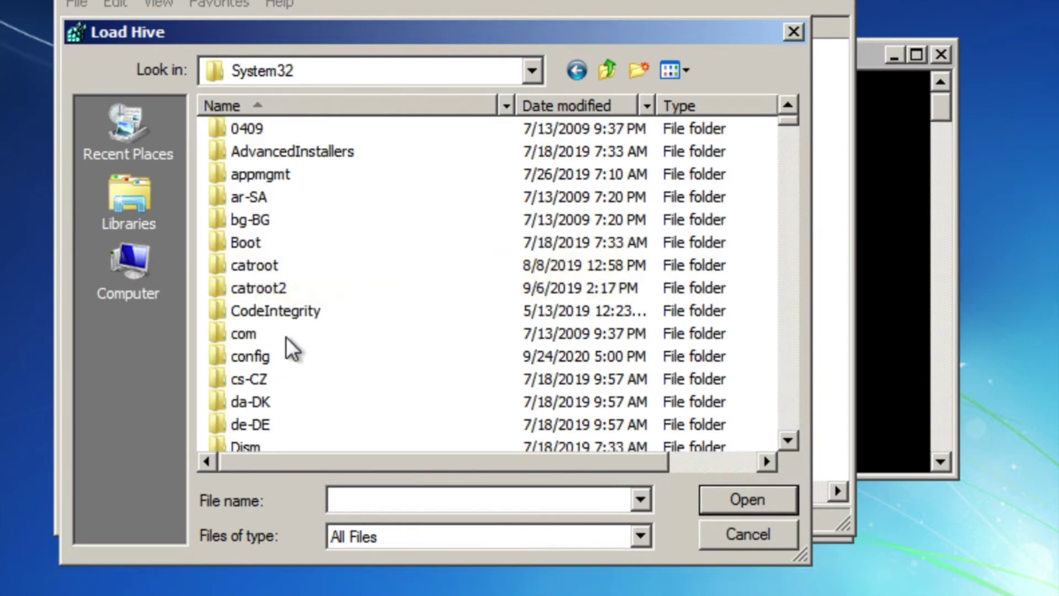
double_click(274, 357)
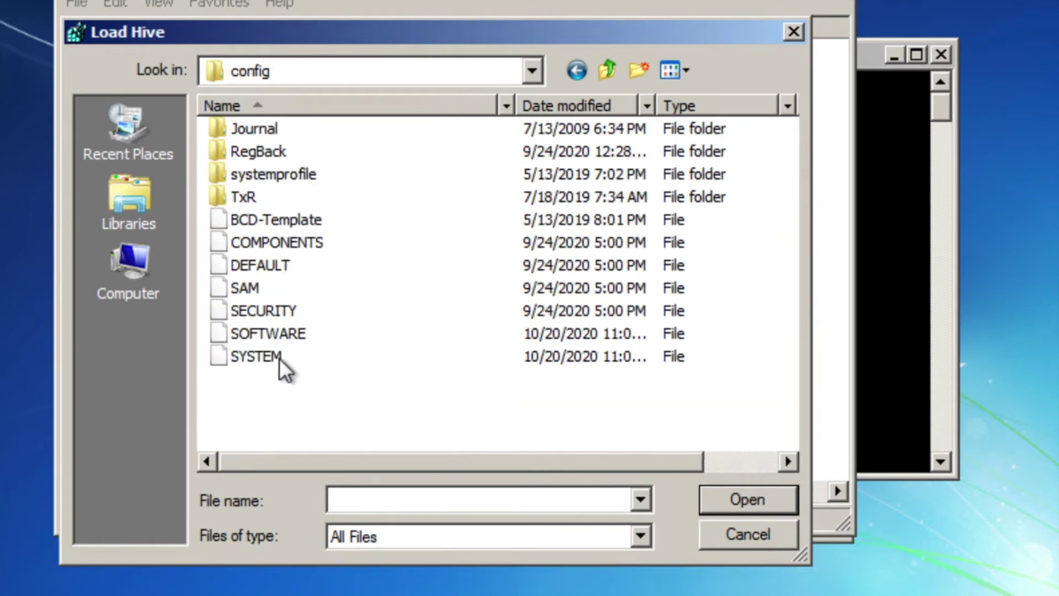
left_click(279, 357)
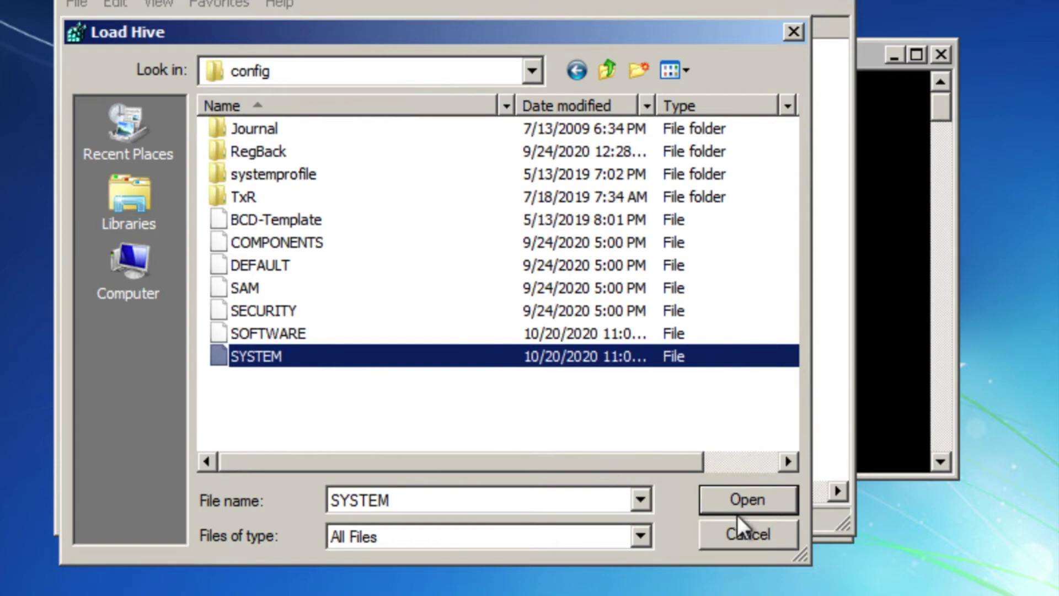
left_click(748, 500)
type("O")
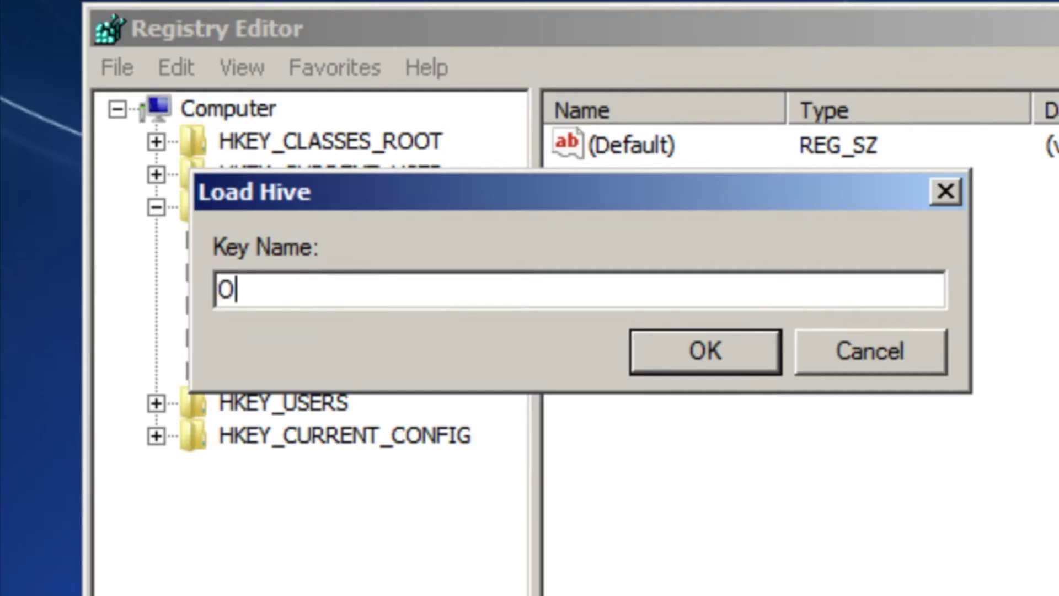
type("ffline")
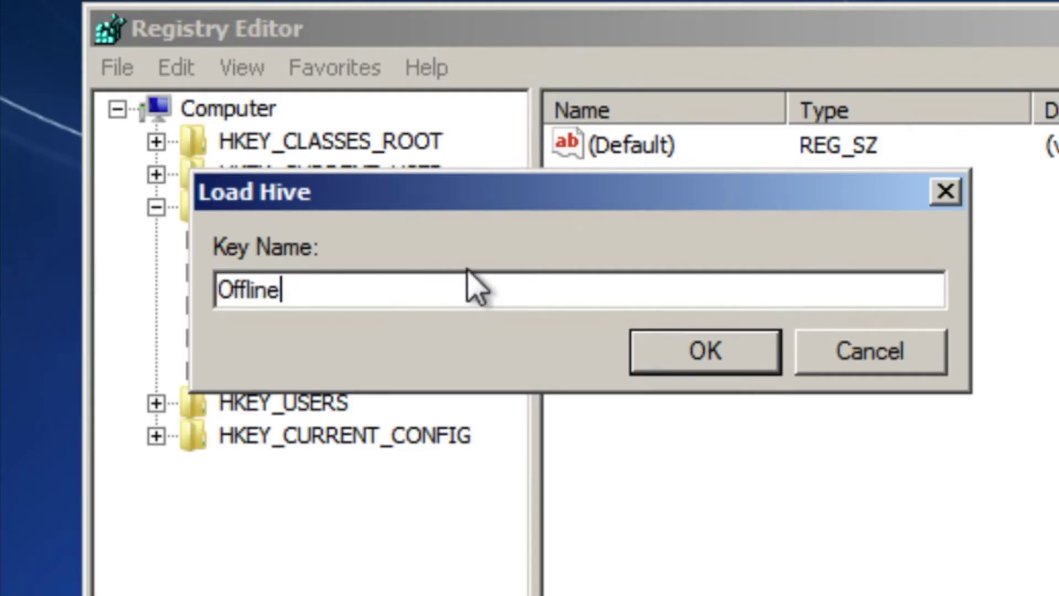
- Load the hive as Offline and expand ControlSet001\services to show msahci's values
left_click(644, 343)
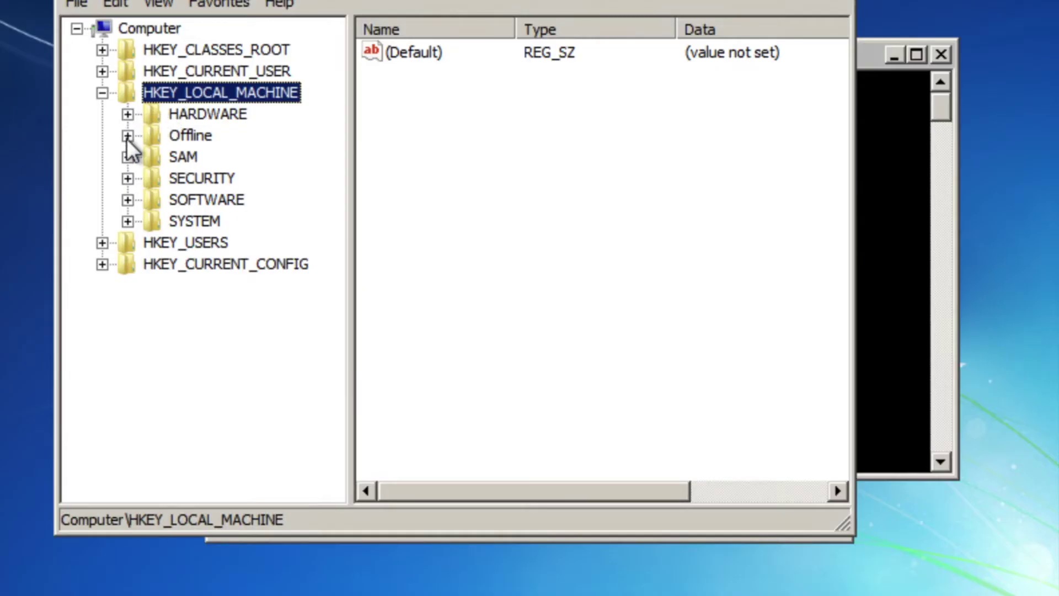
left_click(127, 136)
left_click(153, 157)
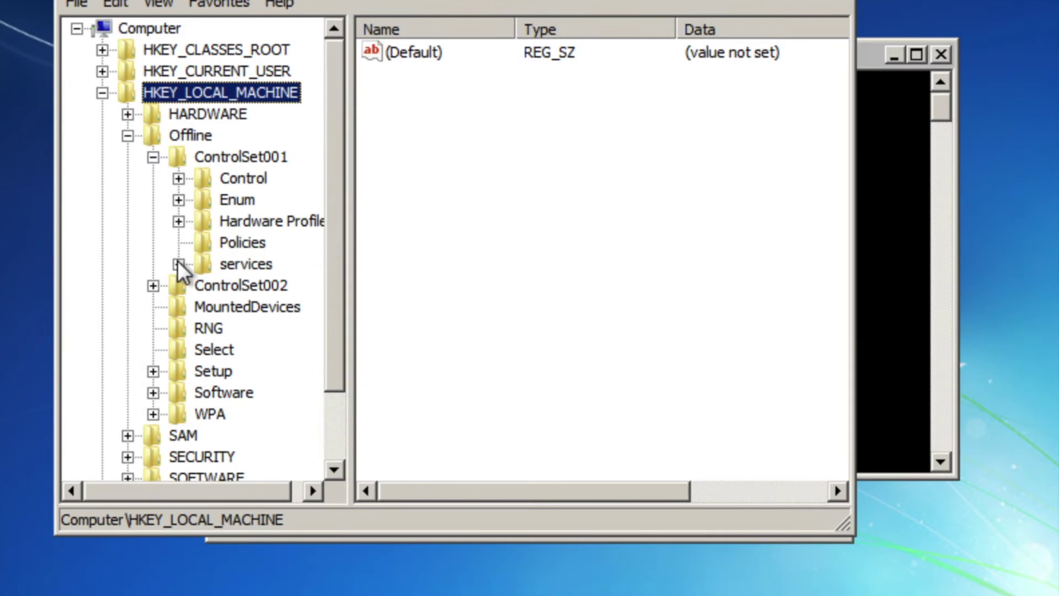
left_click(178, 264)
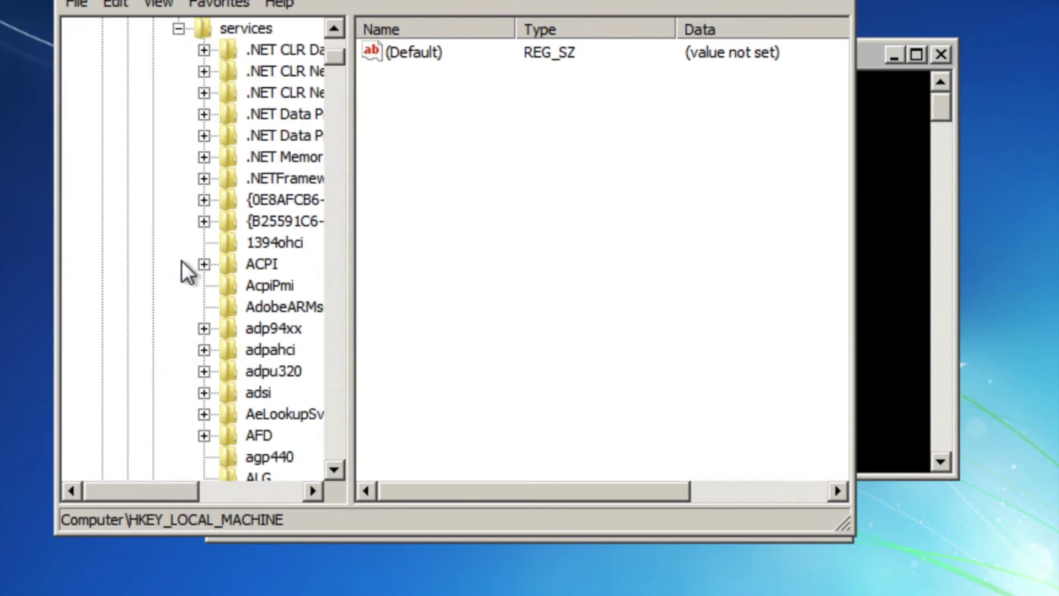
left_click(334, 470)
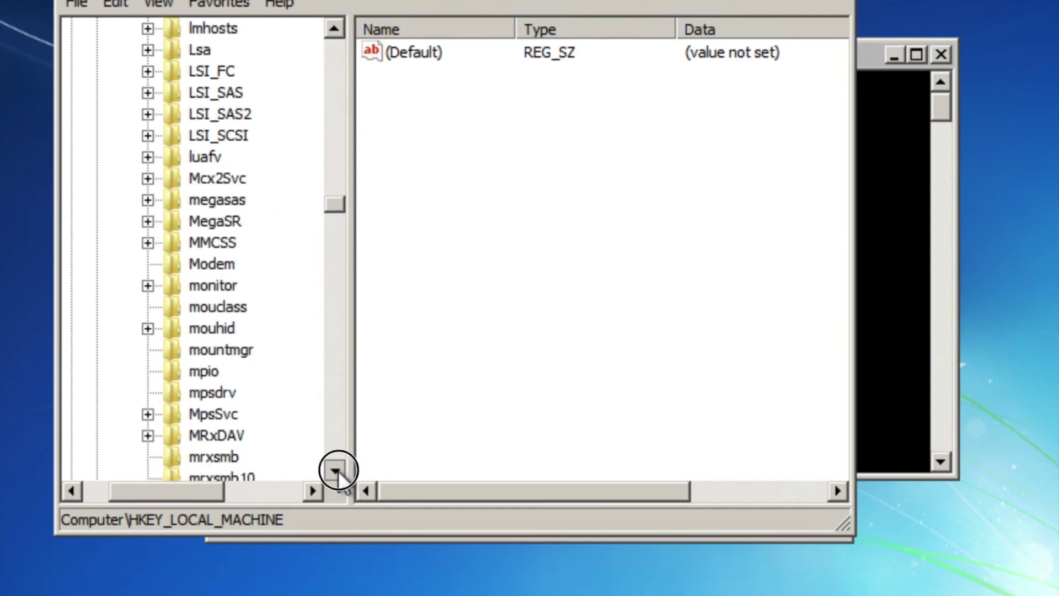
left_click(339, 471)
left_click(214, 331)
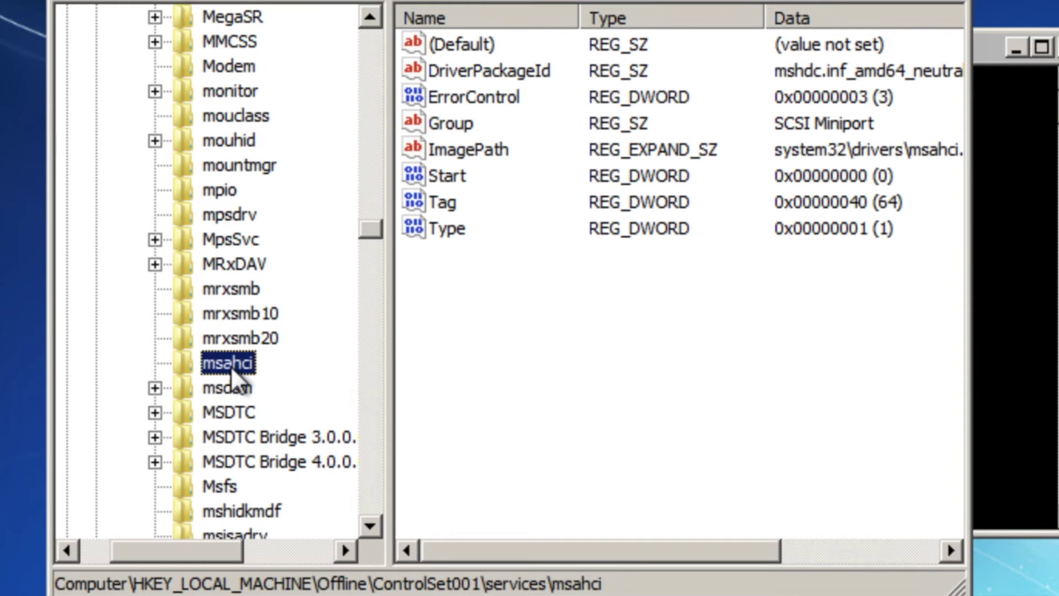
- Set the msahci service's Start value to 0
double_click(445, 177)
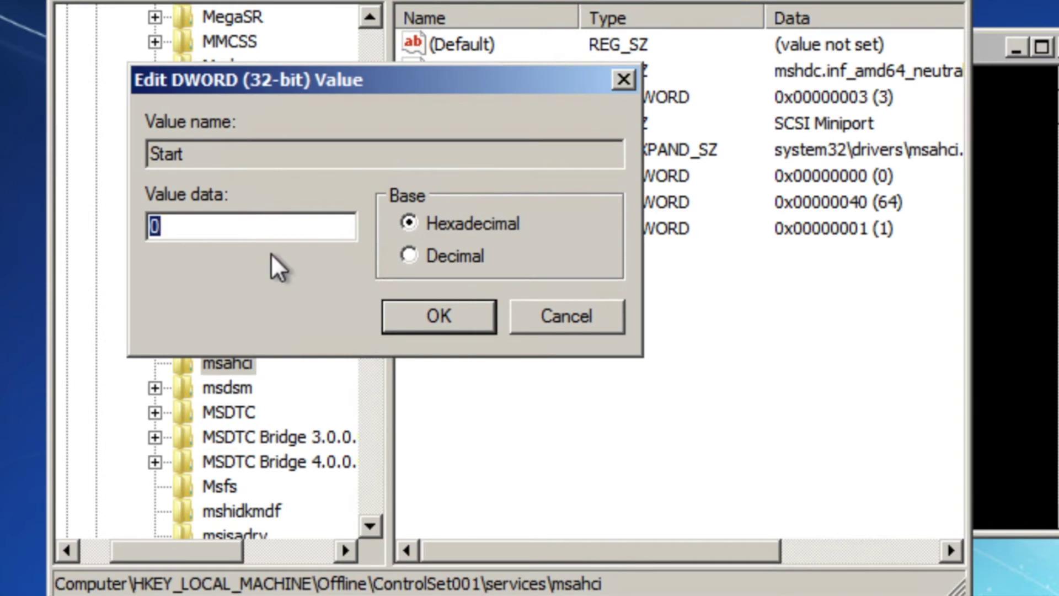
type("0")
left_click(464, 312)
key("Left")
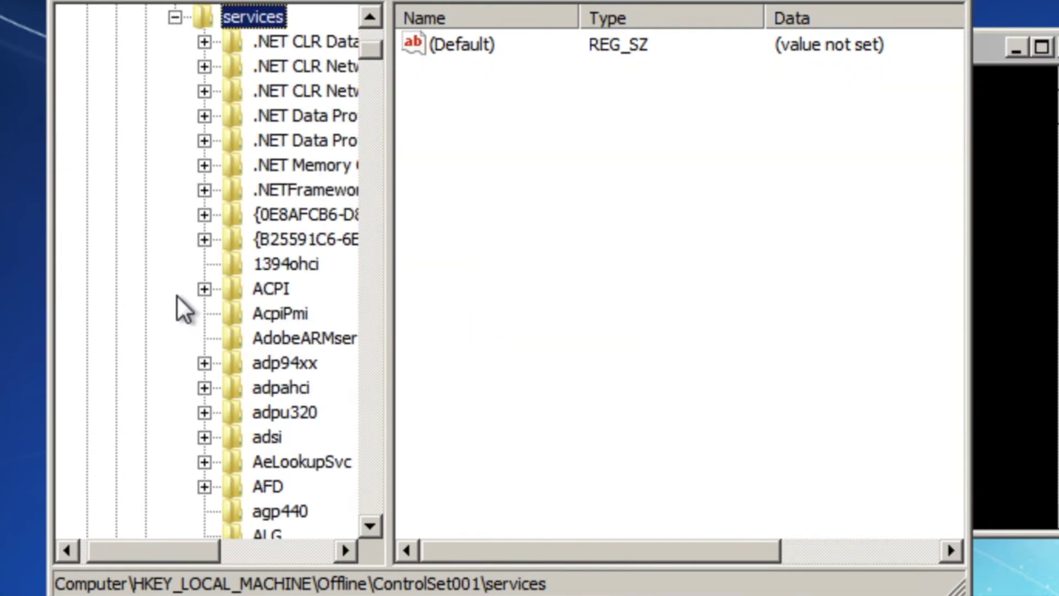
left_click_drag(371, 50, 370, 294)
- Change the pciide service's Start value from 3 to 0
left_click(284, 149)
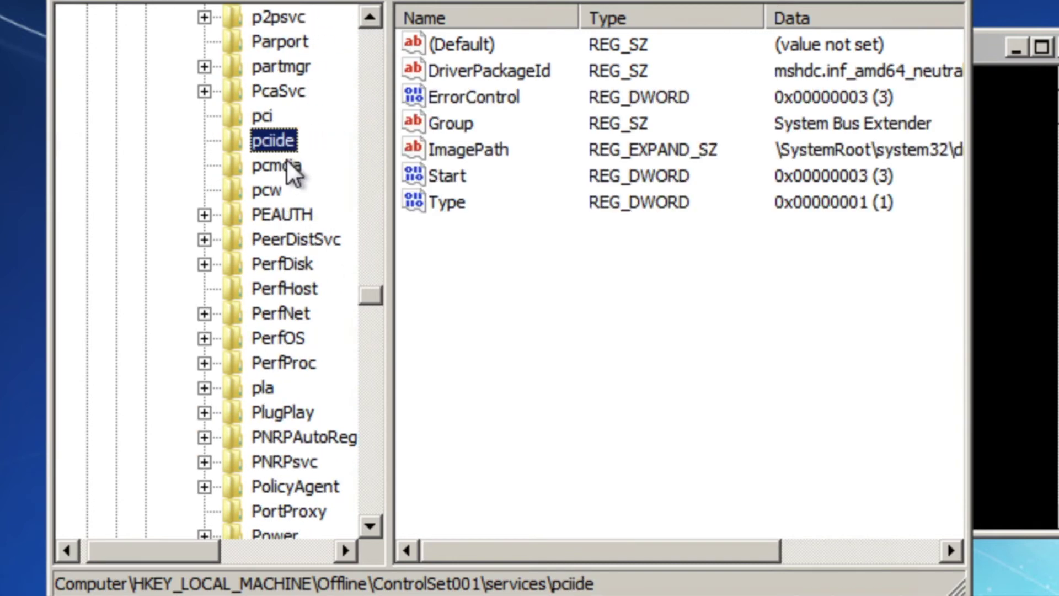
double_click(466, 179)
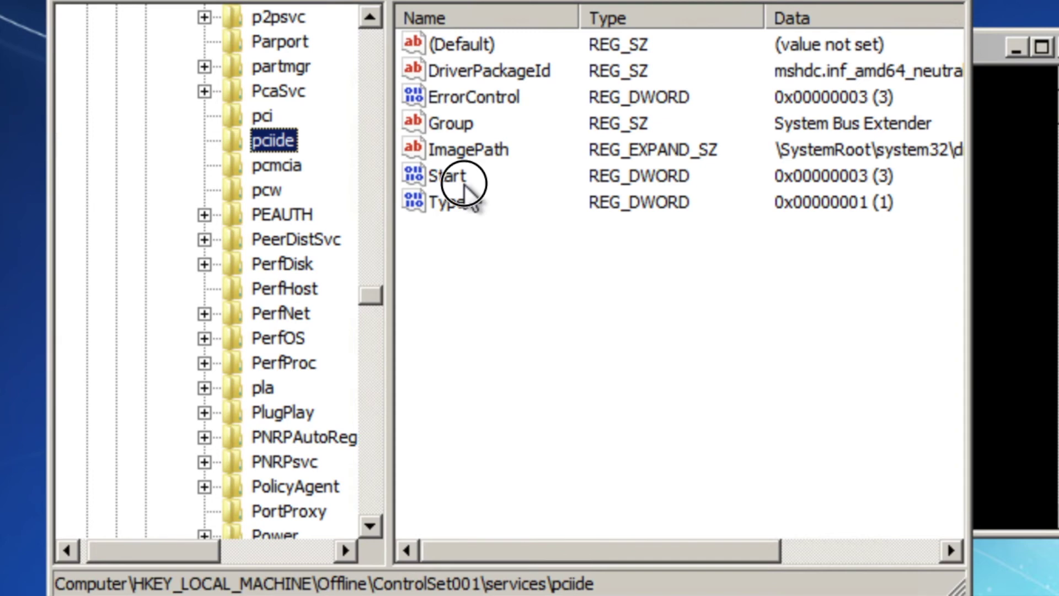
double_click(150, 226)
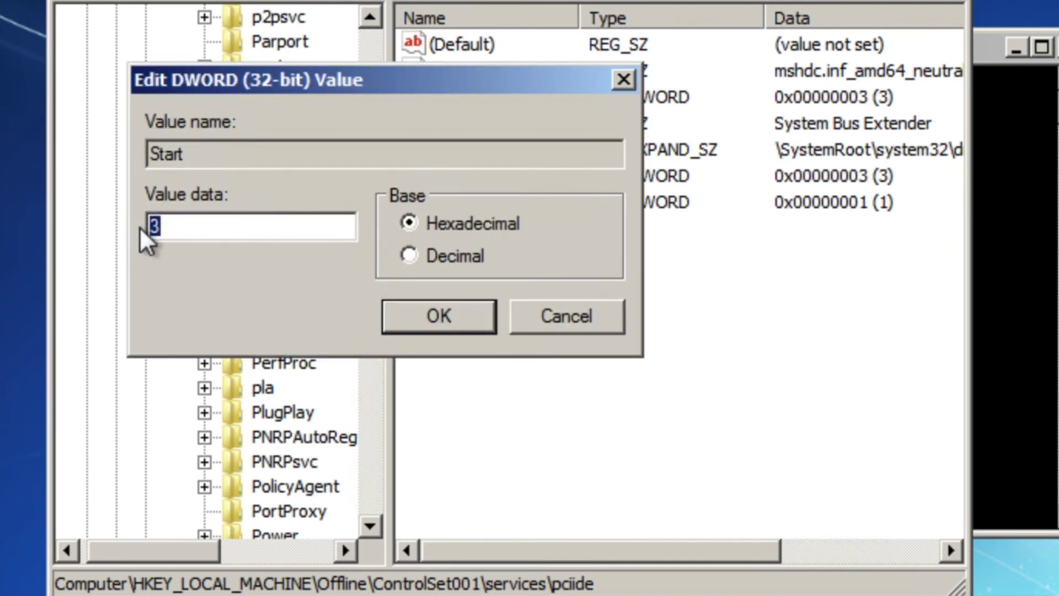
type("0")
left_click(422, 327)
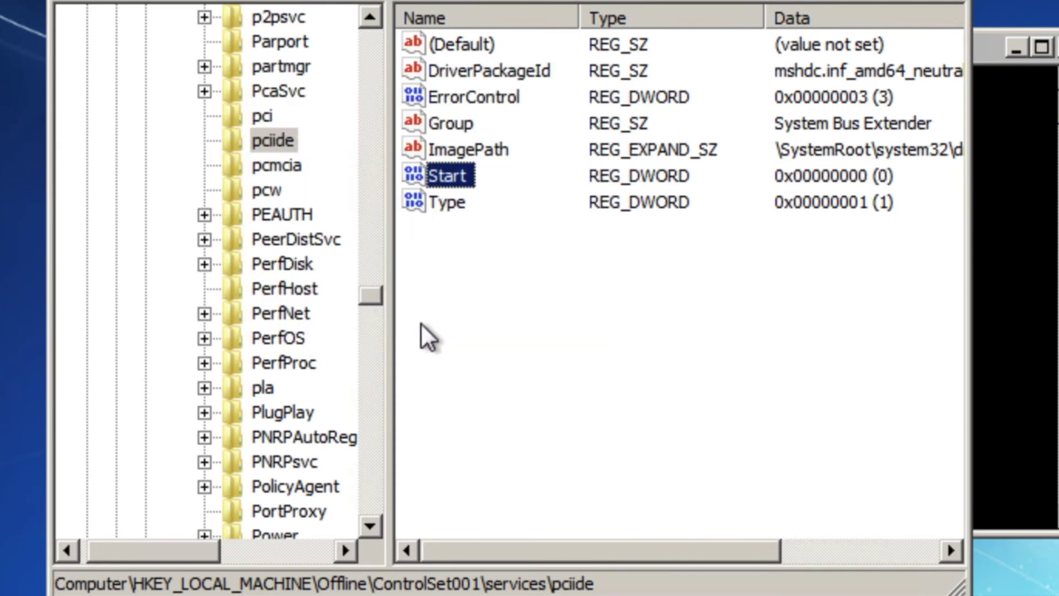
left_click_drag(370, 296, 370, 25)
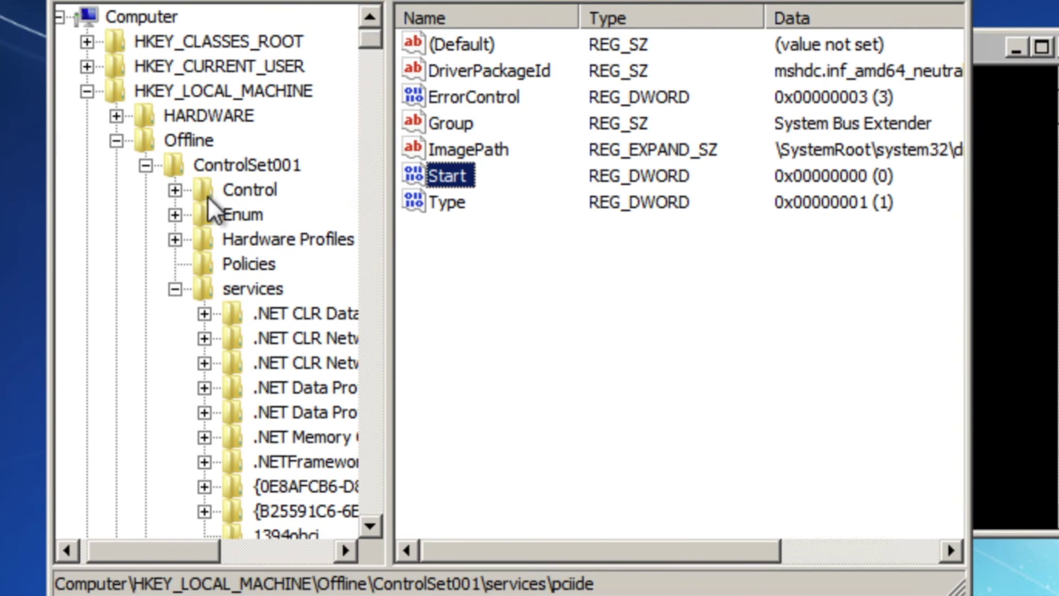
- Unload the Offline hive with File > Unload Hive, confirm Yes, and close Registry Editor
left_click(187, 142)
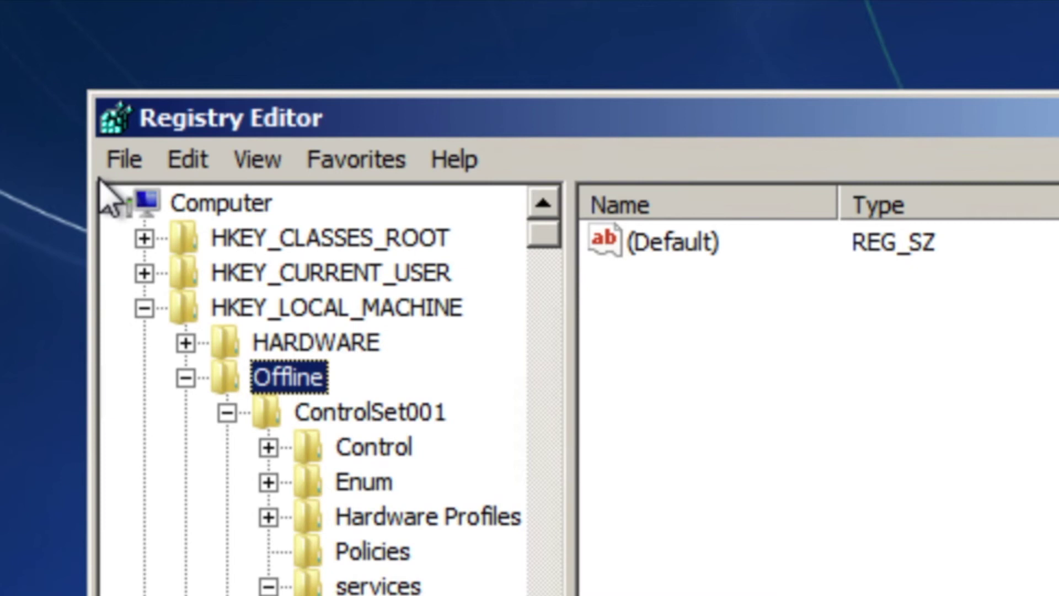
left_click(124, 159)
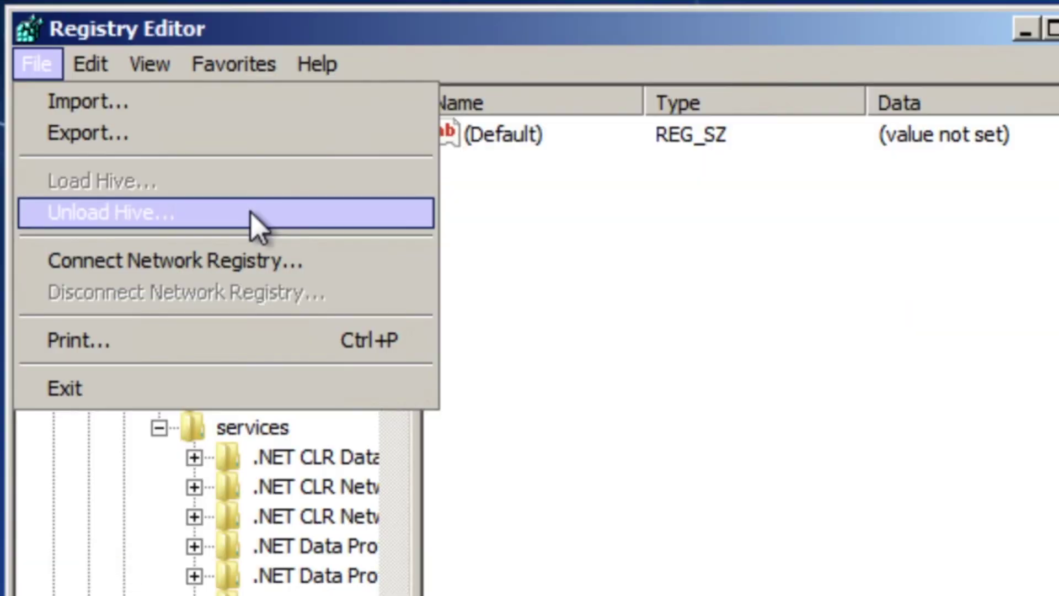
left_click(221, 335)
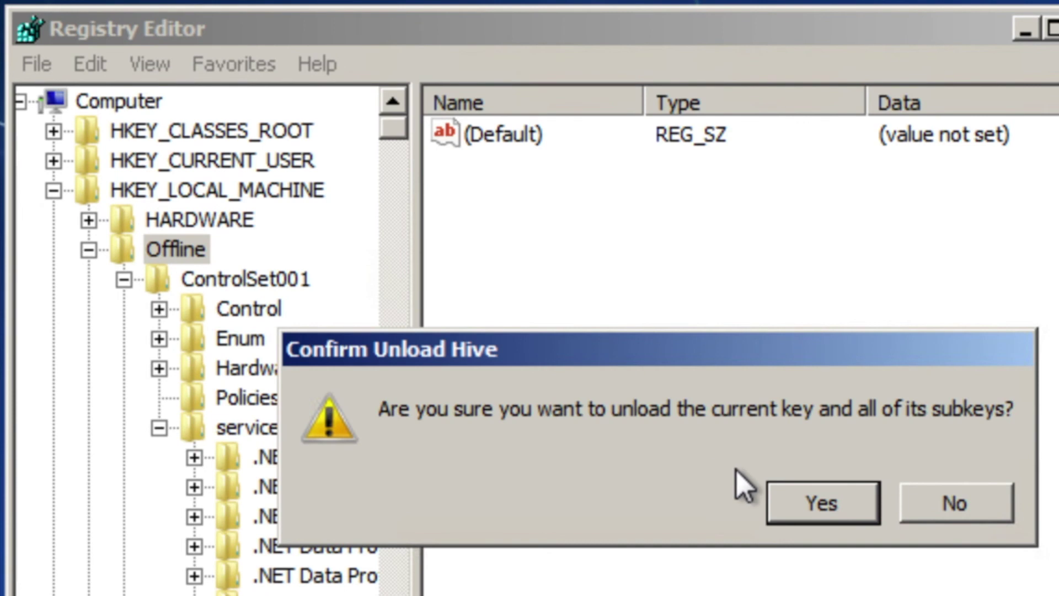
left_click(799, 505)
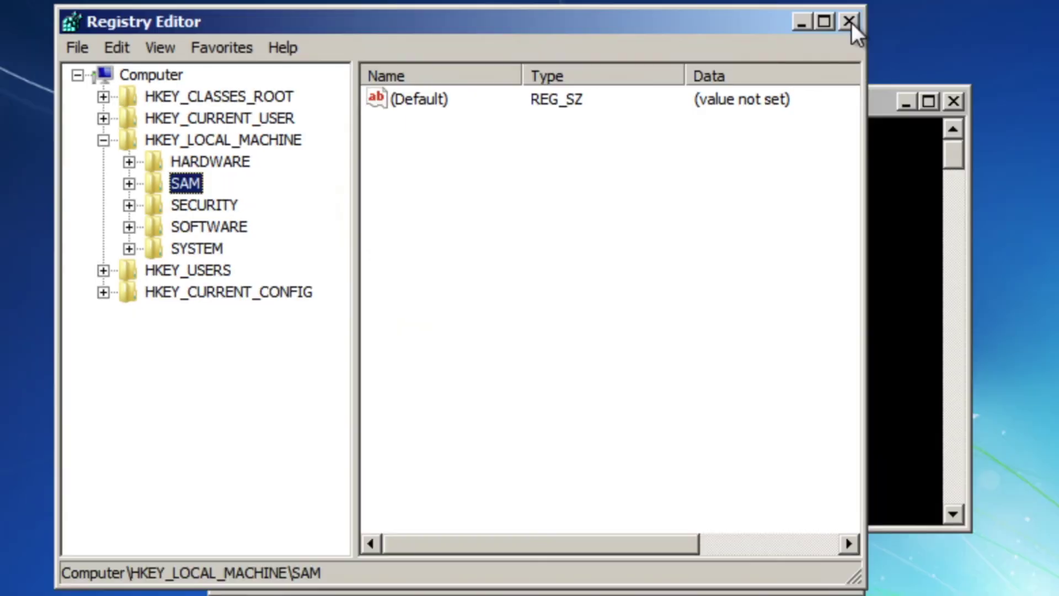
left_click(849, 22)
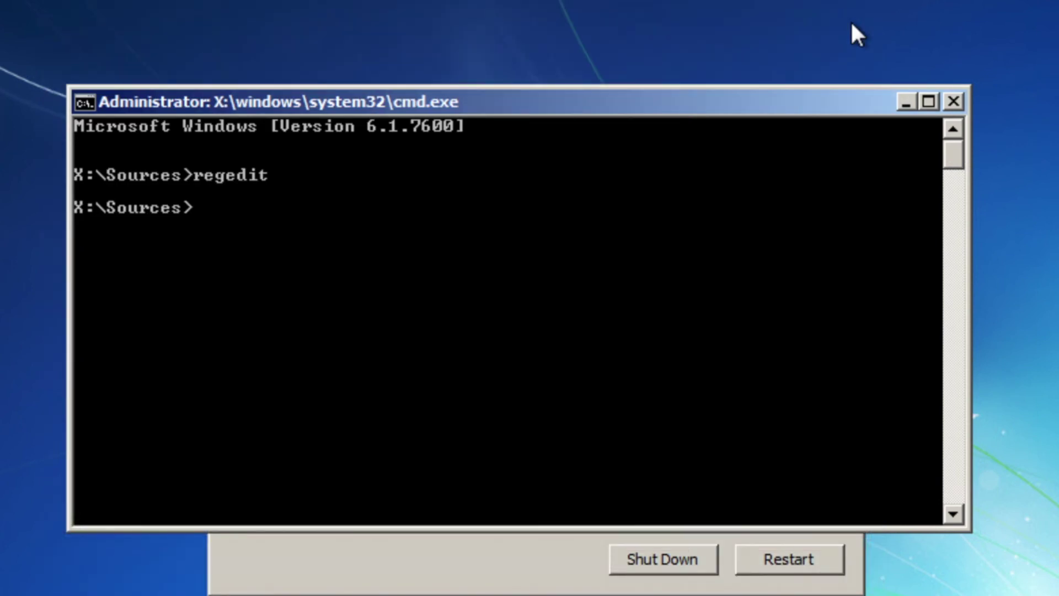
type("exi")
type("t")
- Run exit to close the recovery Command Prompt
key("Return")
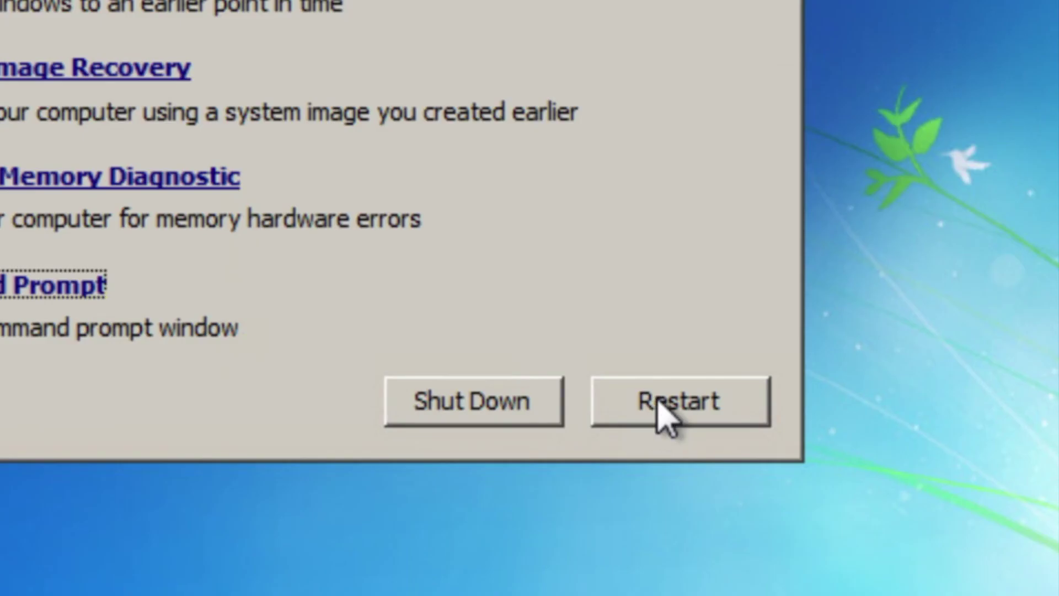